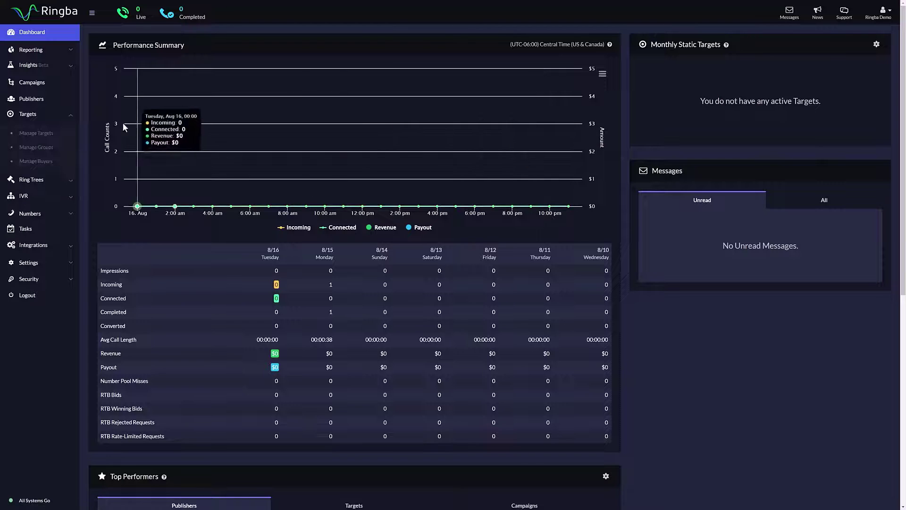
# Open Manage Targets to show Target 1 and Target 2, then begin a new target
pyautogui.click(67, 117)
pyautogui.click(56, 133)
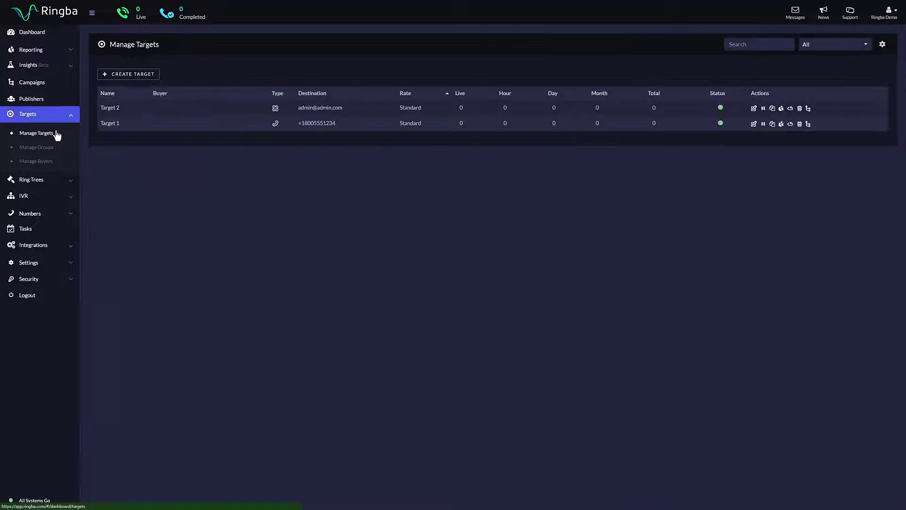
pyautogui.click(134, 74)
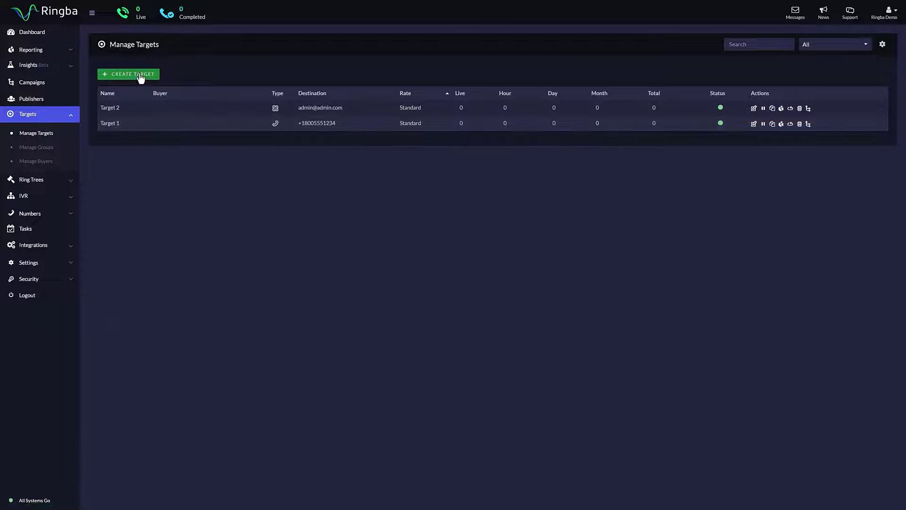
# Name the new target 'Ringba Target' and set its type to SIP
pyautogui.click(329, 115)
pyautogui.write('Ringba')
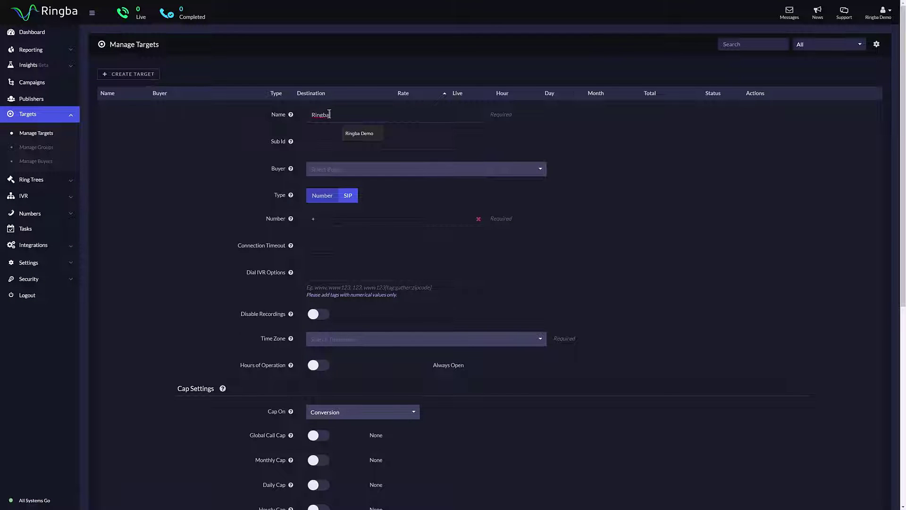
pyautogui.write(' Test')
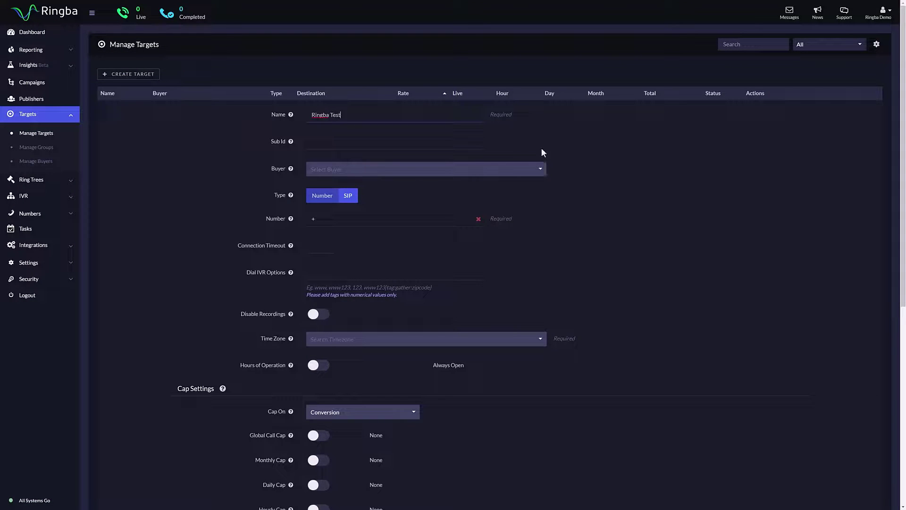
pyautogui.press('BackSpace')
pyautogui.press('BackSpace')
pyautogui.press('BackSpace')
pyautogui.press('BackSpace')
pyautogui.write('Target')
pyautogui.click(402, 175)
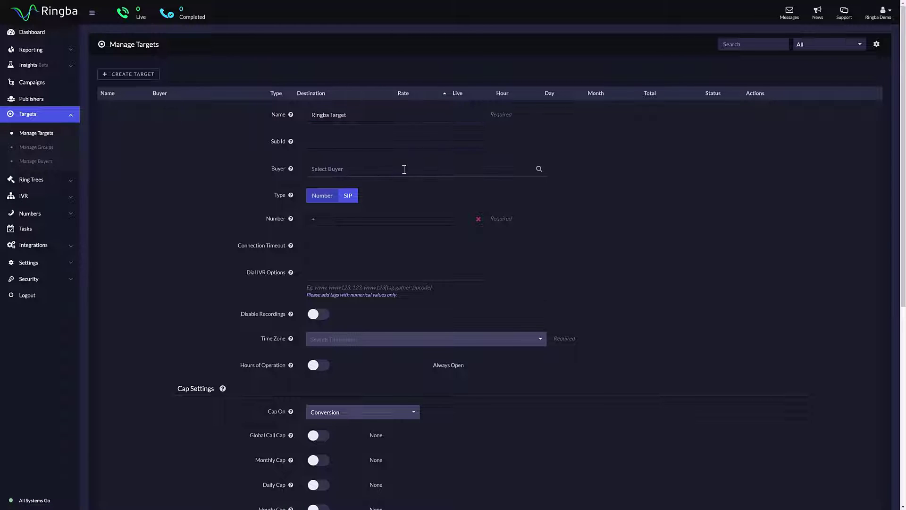
pyautogui.click(352, 204)
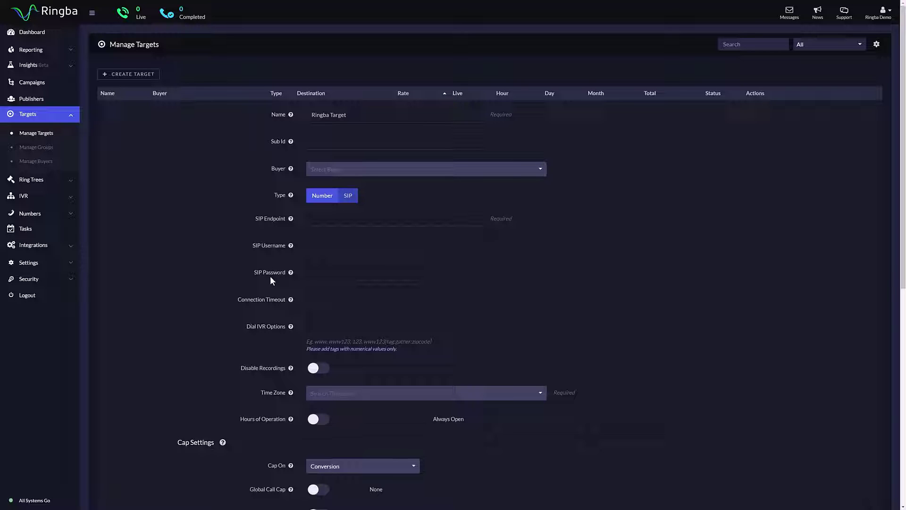
pyautogui.click(315, 200)
pyautogui.write('+18005')
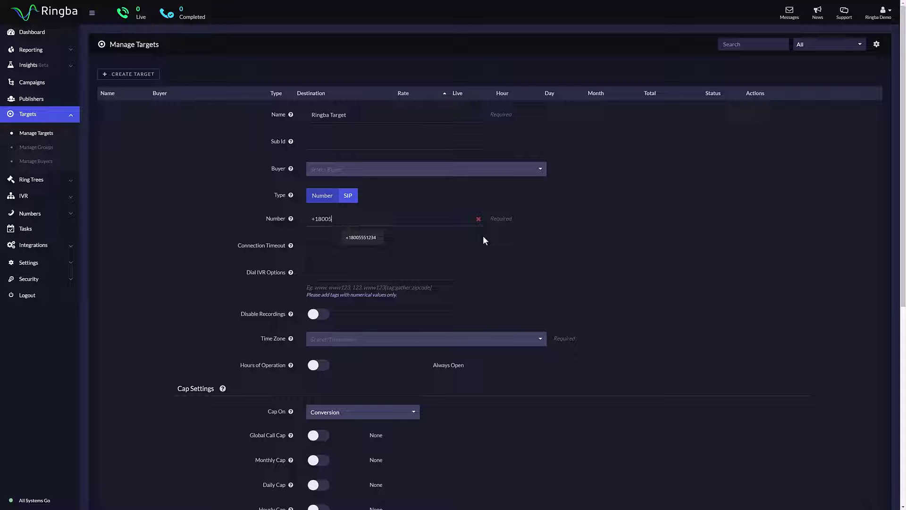
pyautogui.write('551234')
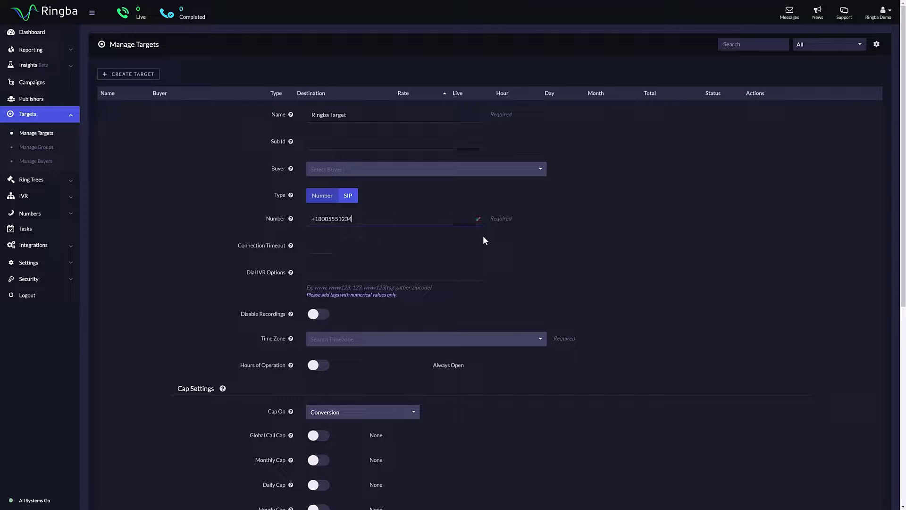
pyautogui.click(330, 249)
pyautogui.click(314, 315)
pyautogui.click(320, 315)
pyautogui.scroll(-1, 322, 319)
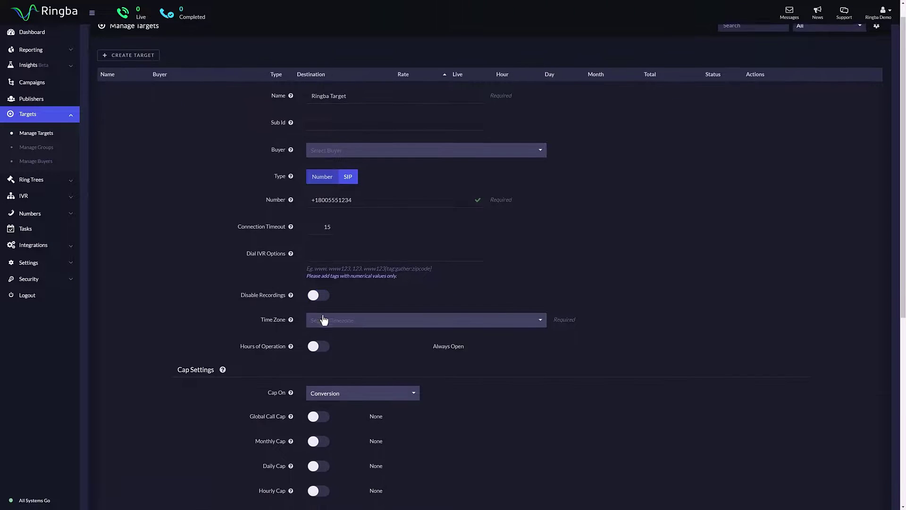
# Use (UTC-10:00) Hawaii time with basic hours Monday–Sunday 09:00 AM–09:00 PM in 12-hour format
pyautogui.click(341, 307)
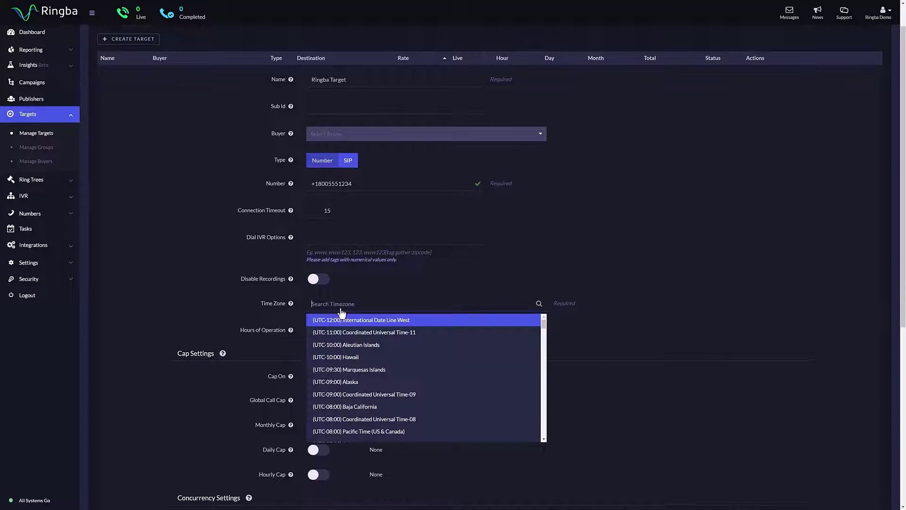
pyautogui.click(361, 357)
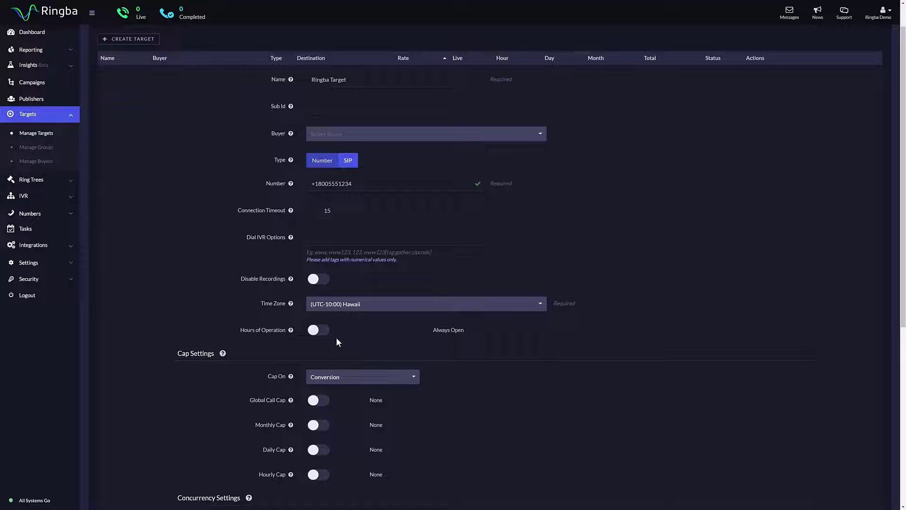
pyautogui.click(319, 331)
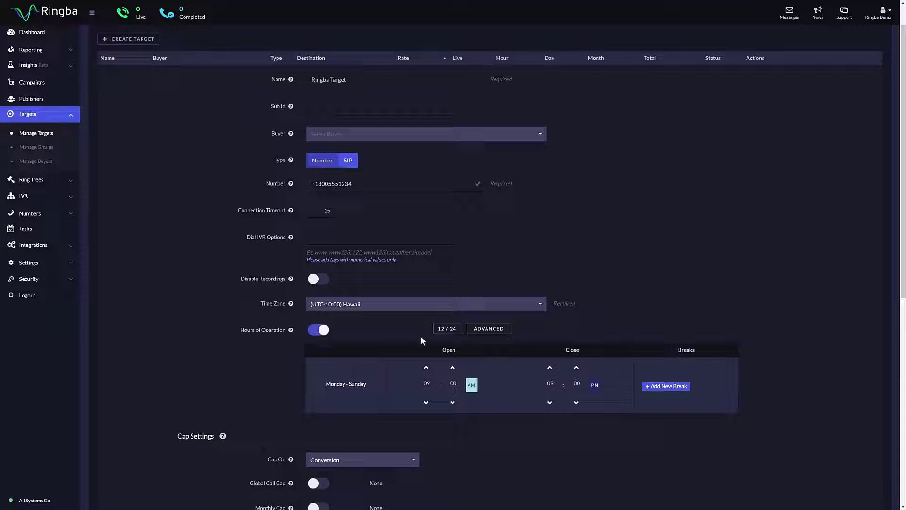
pyautogui.click(438, 330)
pyautogui.click(439, 334)
pyautogui.click(493, 331)
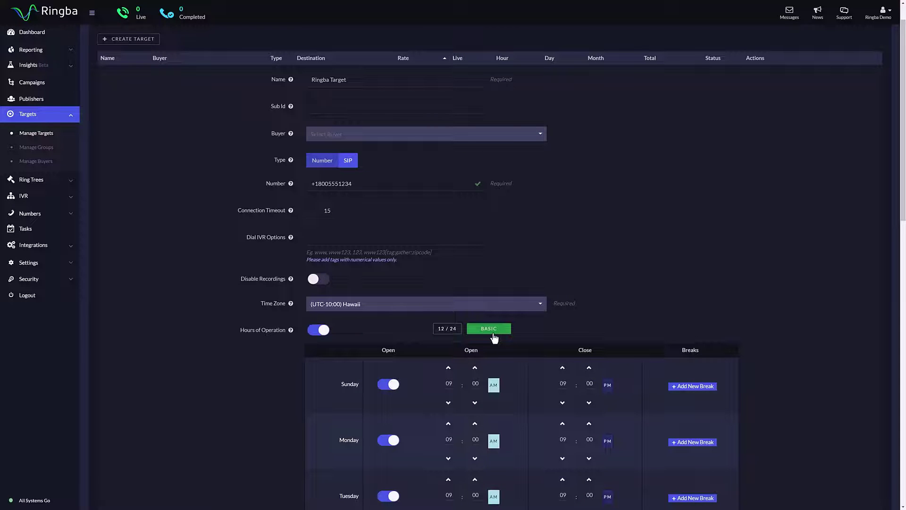
pyautogui.scroll(-4, 555, 321)
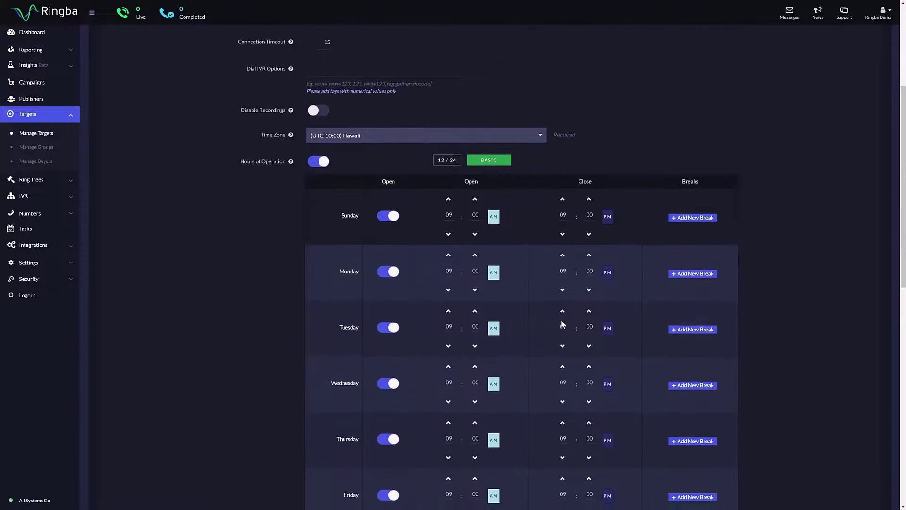
pyautogui.click(489, 160)
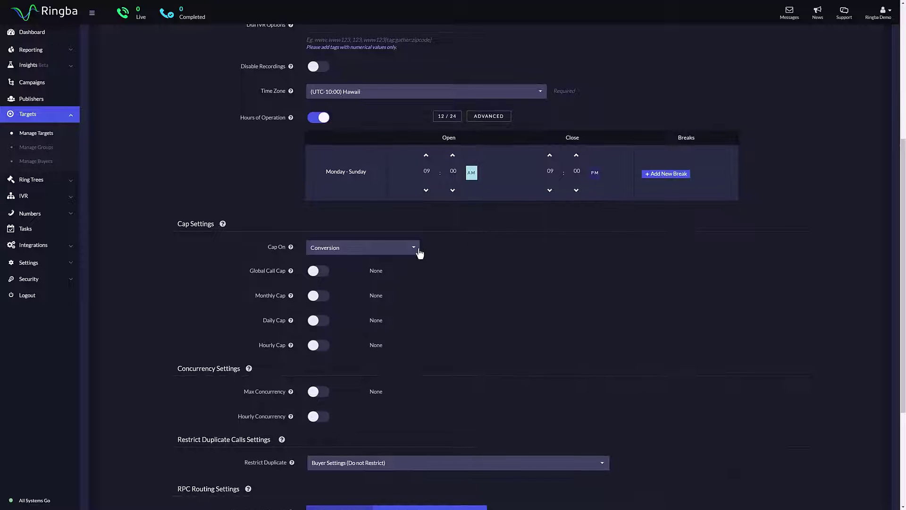
pyautogui.scroll(-1, 401, 243)
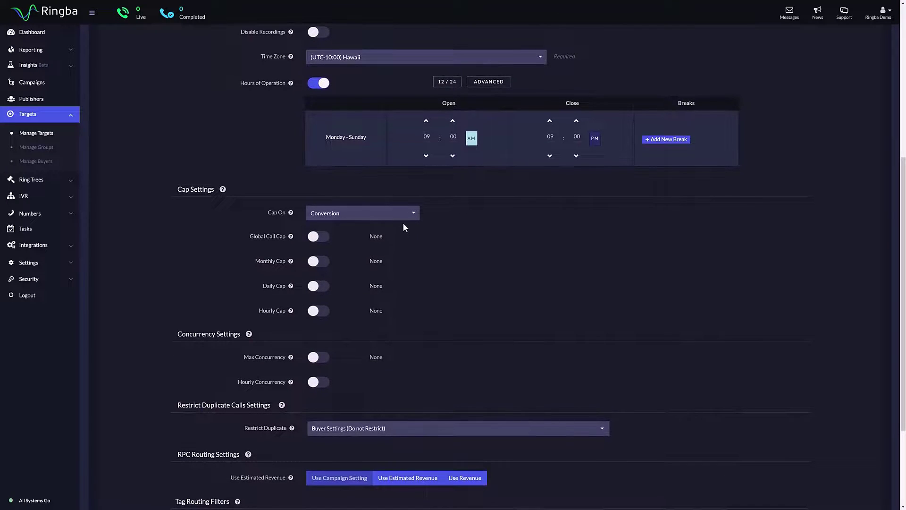
pyautogui.click(405, 219)
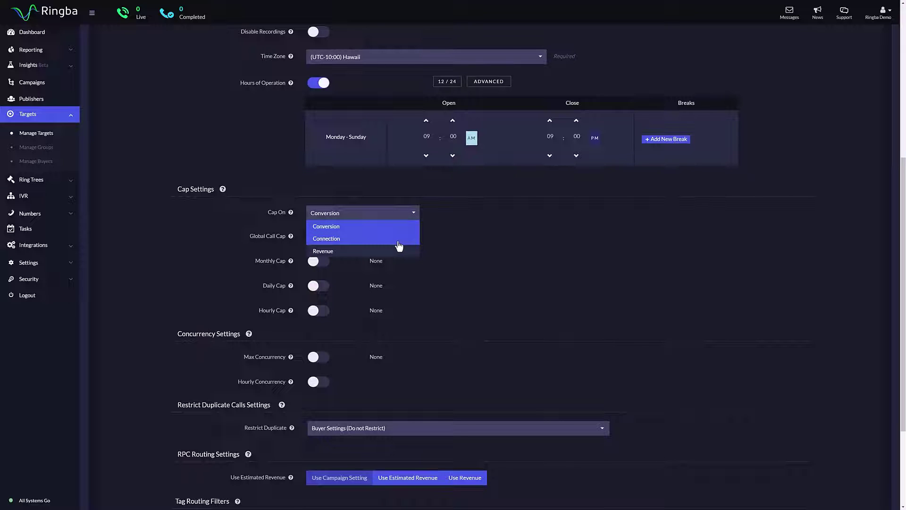
pyautogui.click(363, 218)
pyautogui.click(362, 218)
pyautogui.click(366, 239)
pyautogui.click(321, 242)
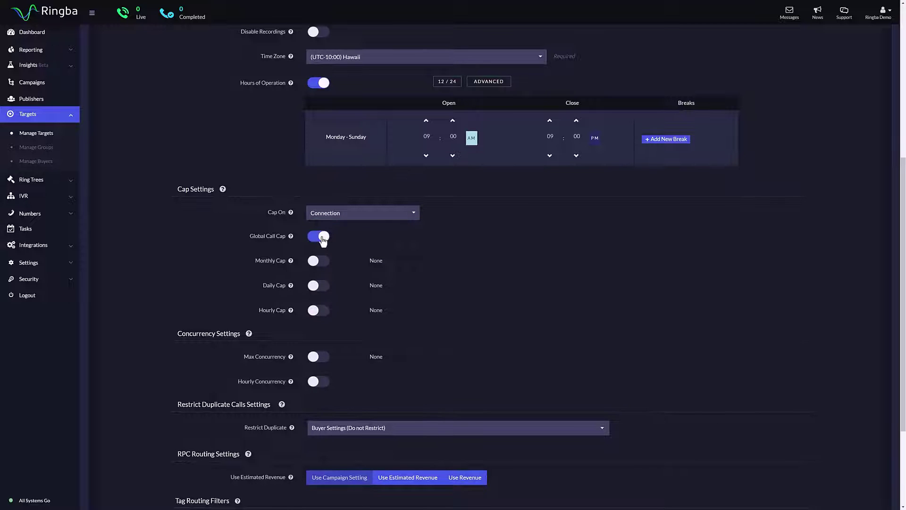
pyautogui.click(323, 238)
pyautogui.click(354, 216)
pyautogui.click(354, 228)
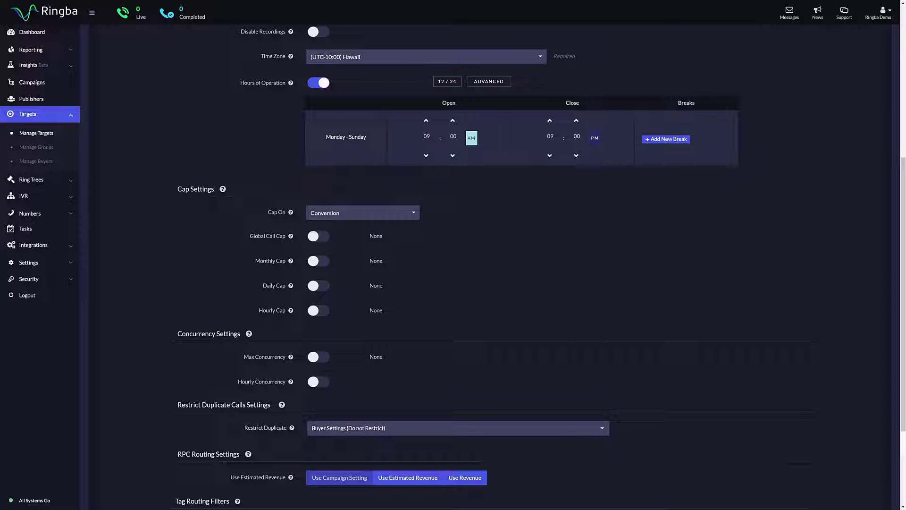
pyautogui.scroll(-2, 271, 257)
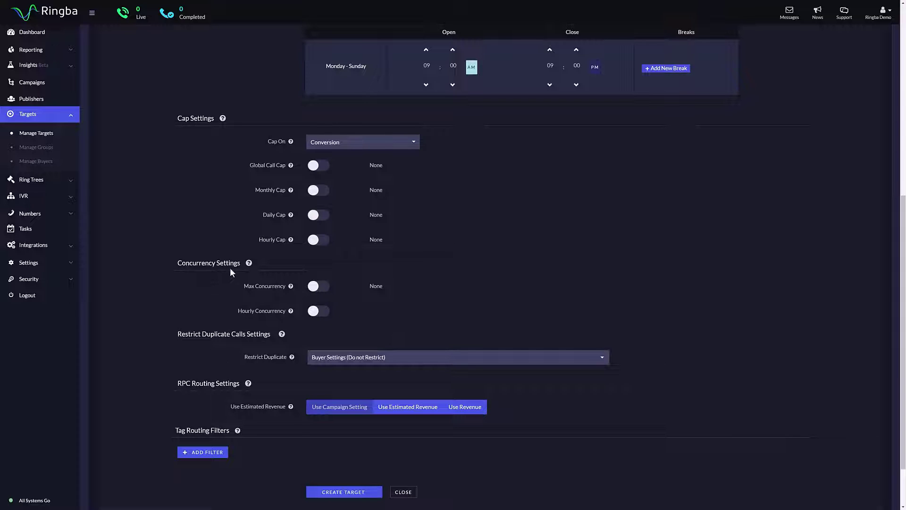
pyautogui.moveTo(249, 264)
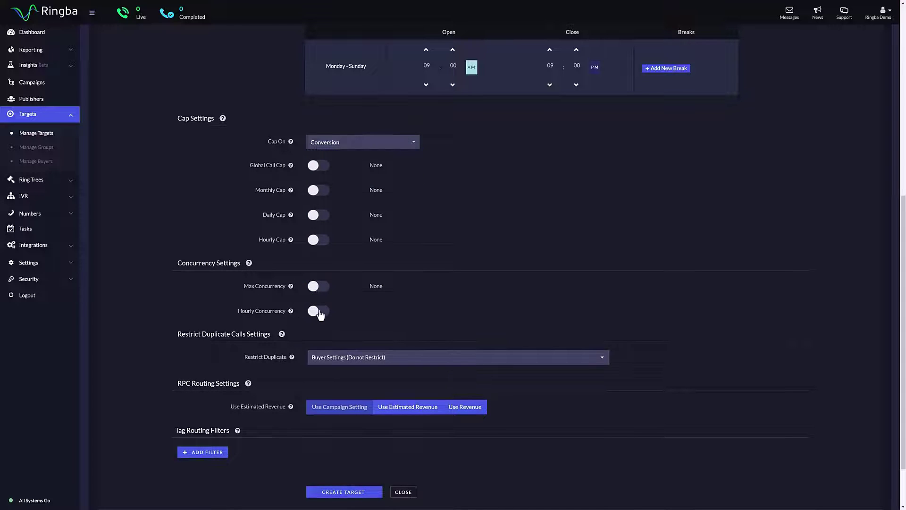
# Leave hourly concurrency off and set Restrict Duplicate to Buyer Settings (Do not Restrict)
pyautogui.click(319, 312)
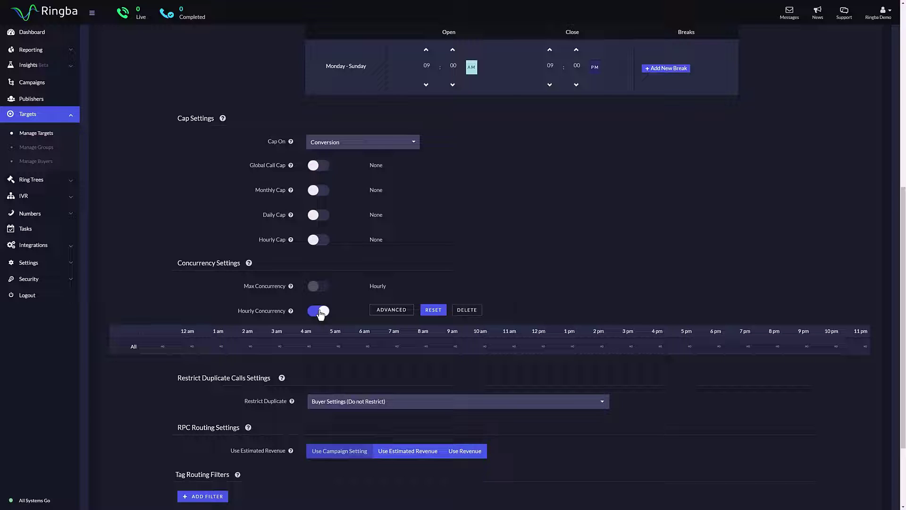
pyautogui.click(320, 311)
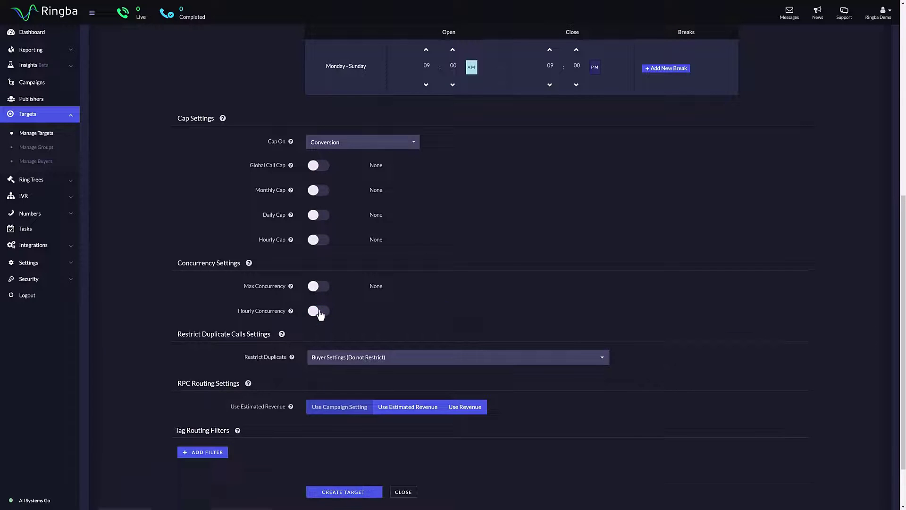
pyautogui.scroll(-1, 320, 313)
pyautogui.click(604, 323)
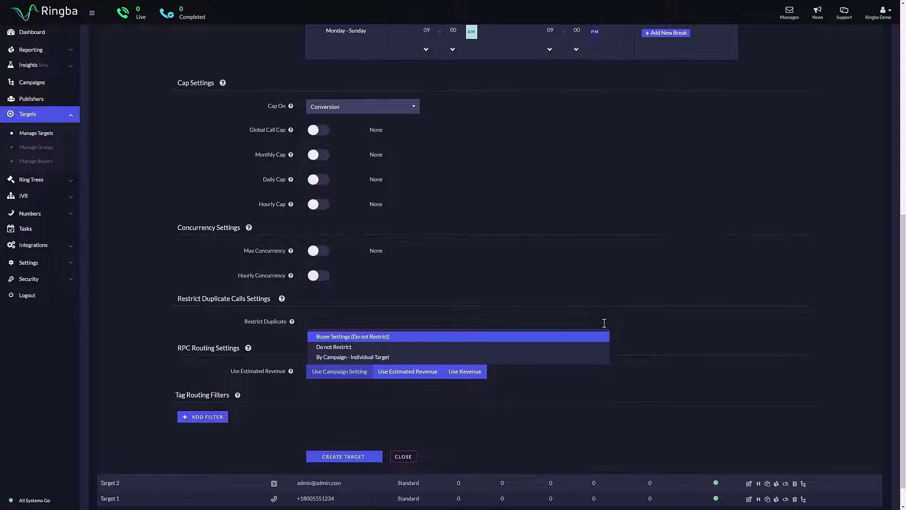
pyautogui.click(604, 323)
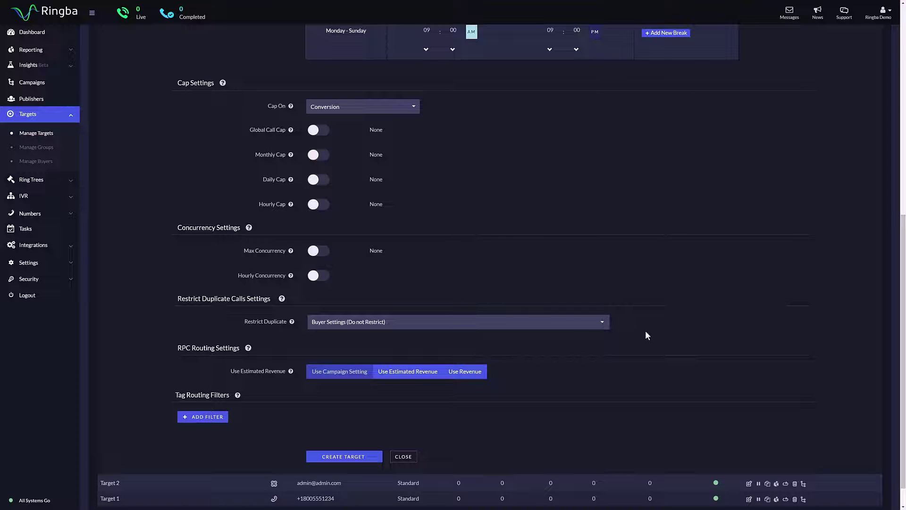
pyautogui.scroll(-1, 646, 331)
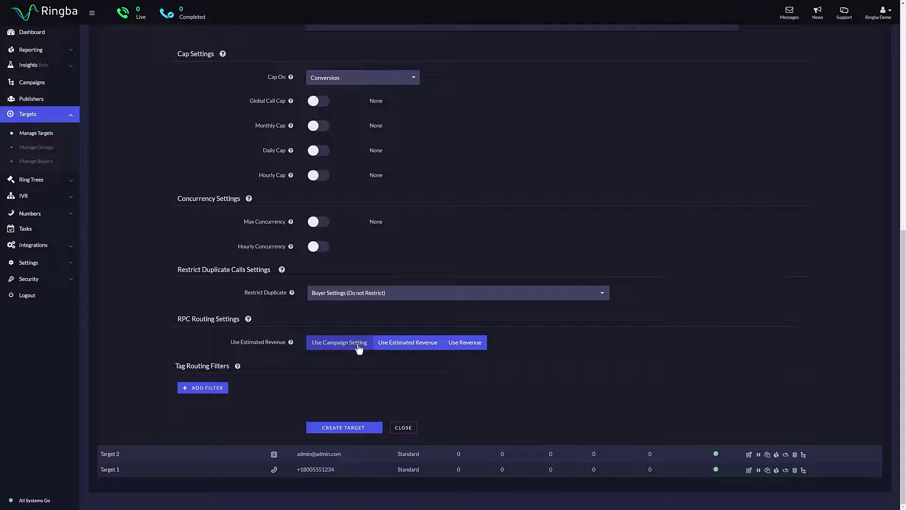
pyautogui.click(409, 350)
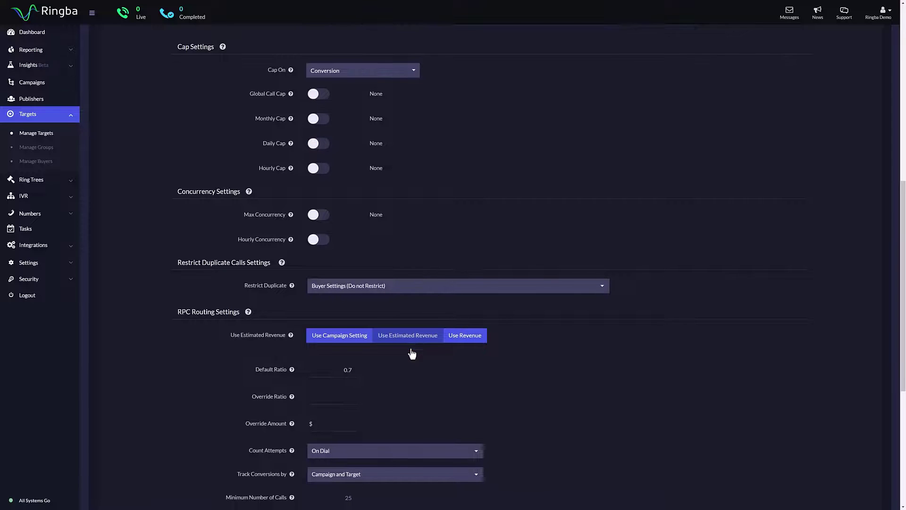
pyautogui.scroll(-2, 410, 353)
pyautogui.scroll(-2, 427, 336)
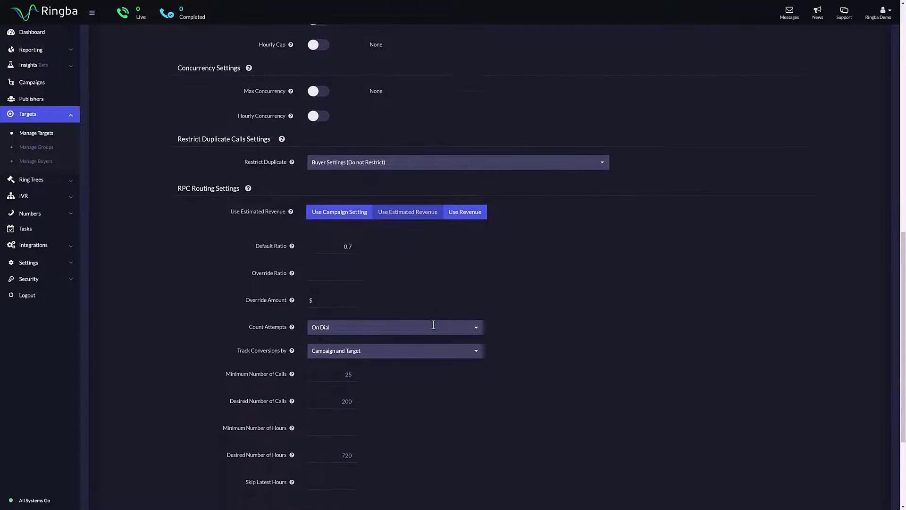
pyautogui.click(467, 202)
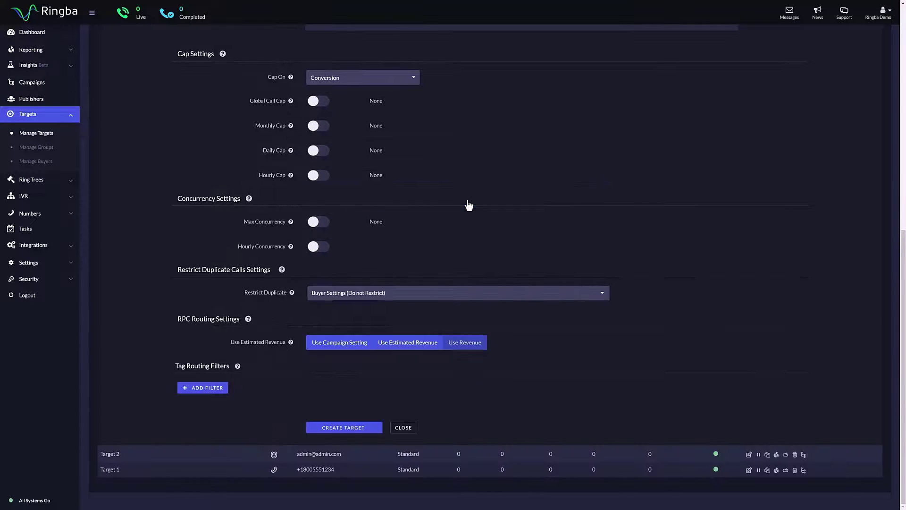
pyautogui.click(457, 346)
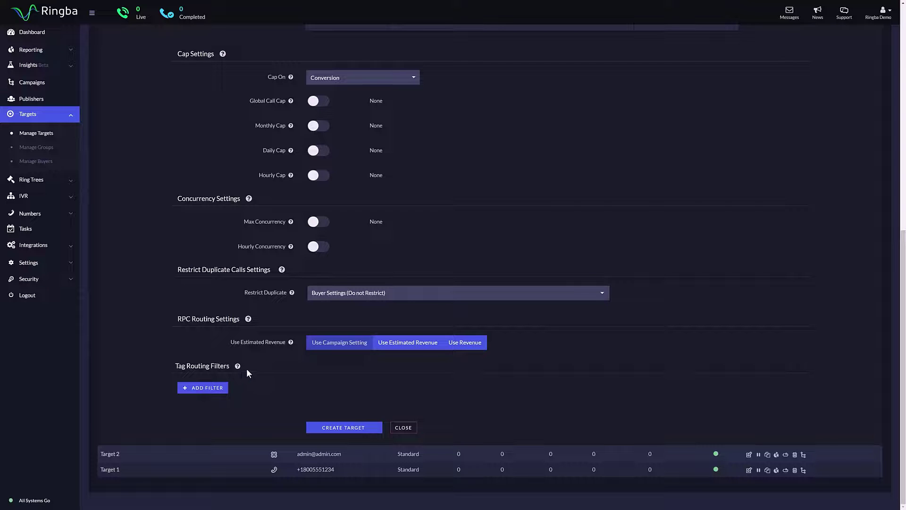
# Add a tag routing filter rule to the target
pyautogui.moveTo(239, 367)
pyautogui.click(207, 391)
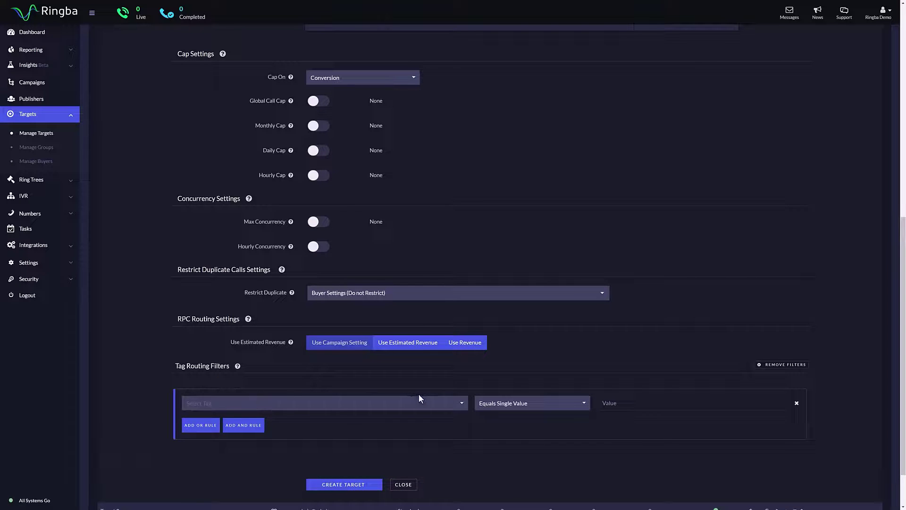
pyautogui.click(461, 403)
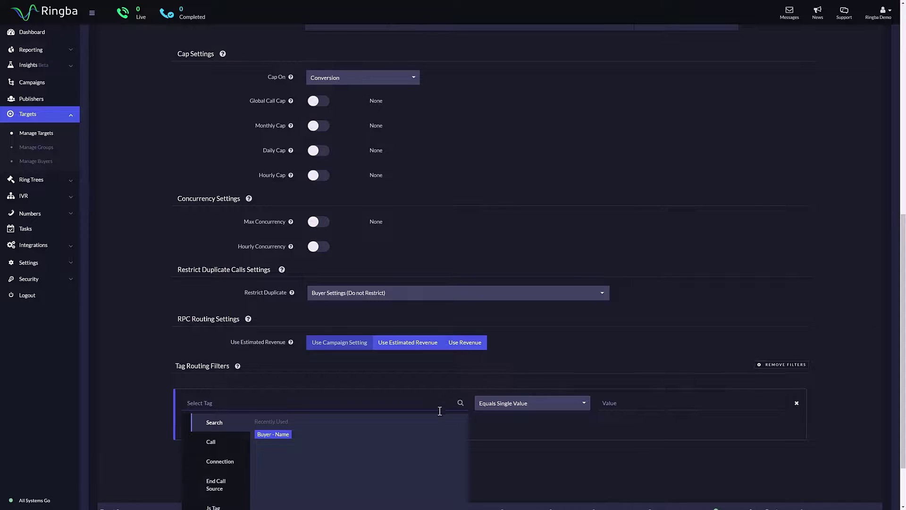
pyautogui.scroll(-2, 434, 414)
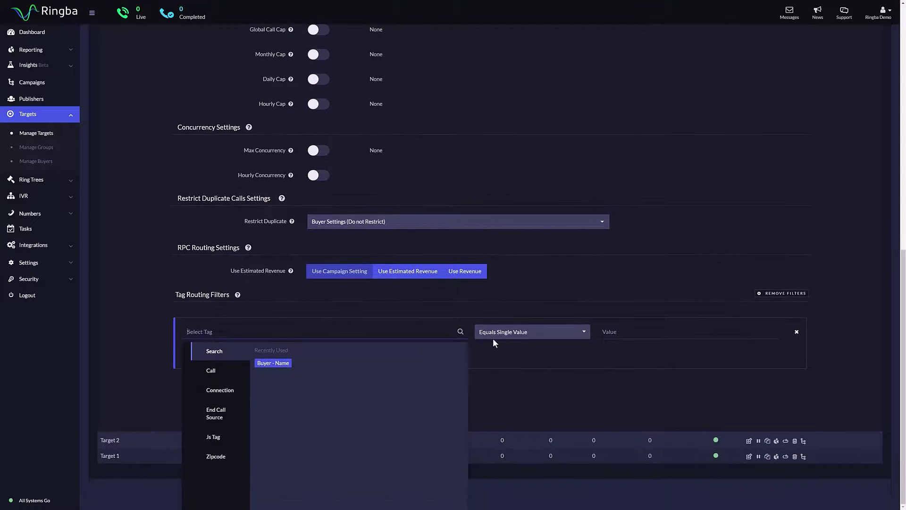
pyautogui.click(522, 336)
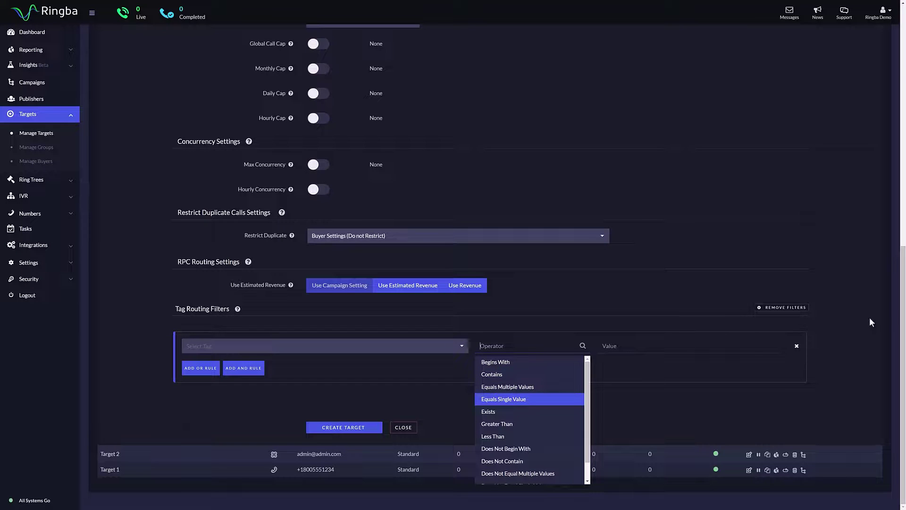
pyautogui.click(429, 392)
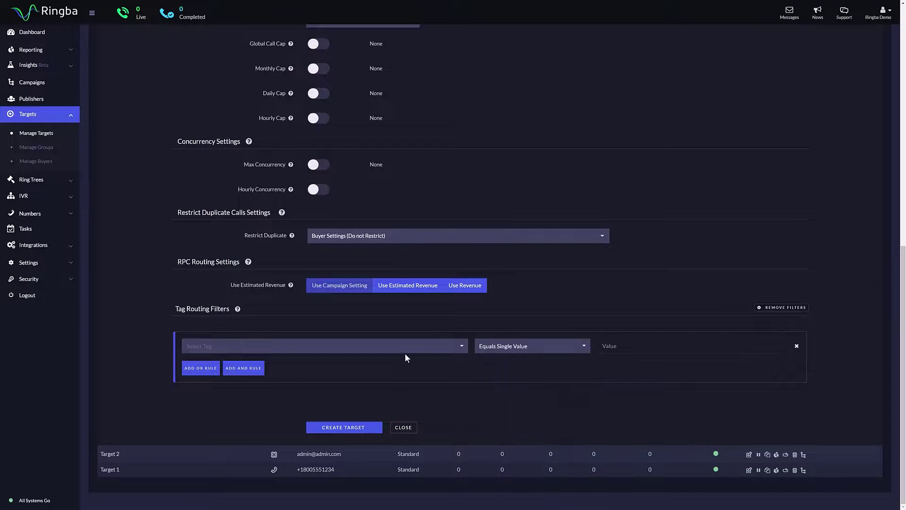
# Set the rule's tag to Connection - Buyer - Name with the Contains operator
pyautogui.click(448, 349)
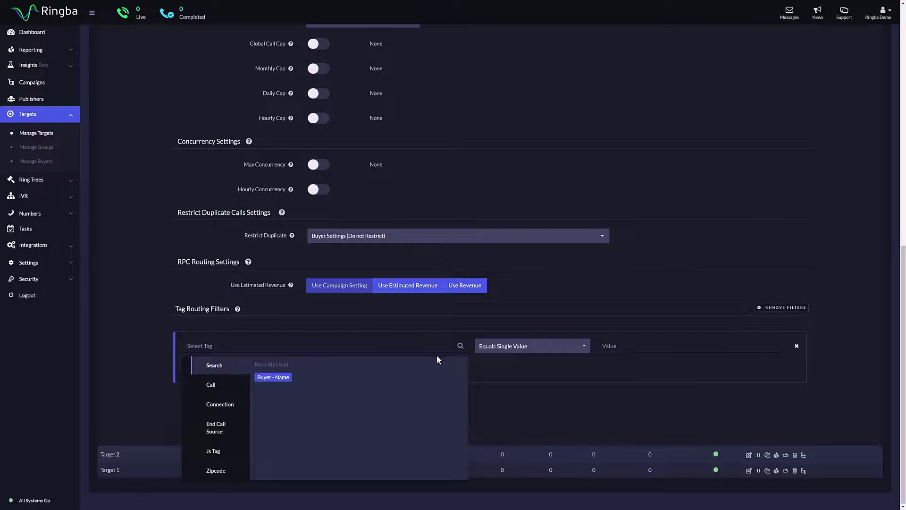
pyautogui.click(497, 382)
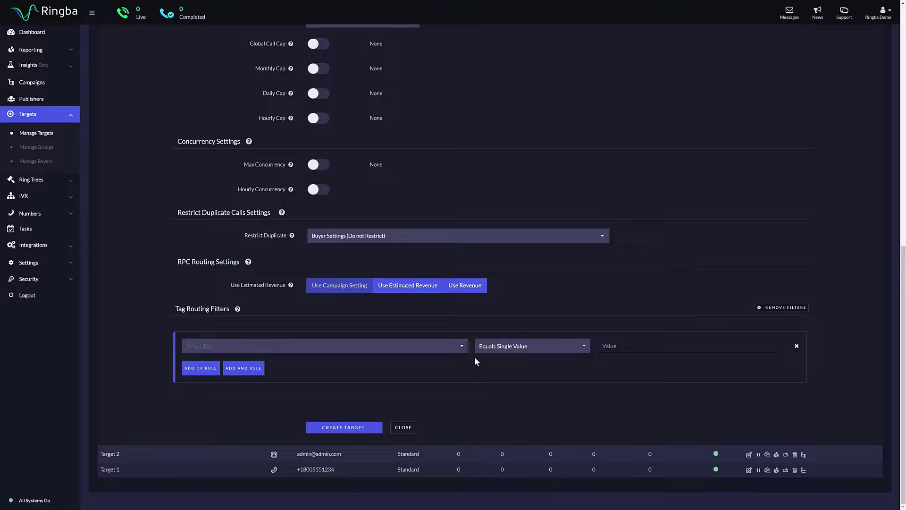
pyautogui.click(462, 347)
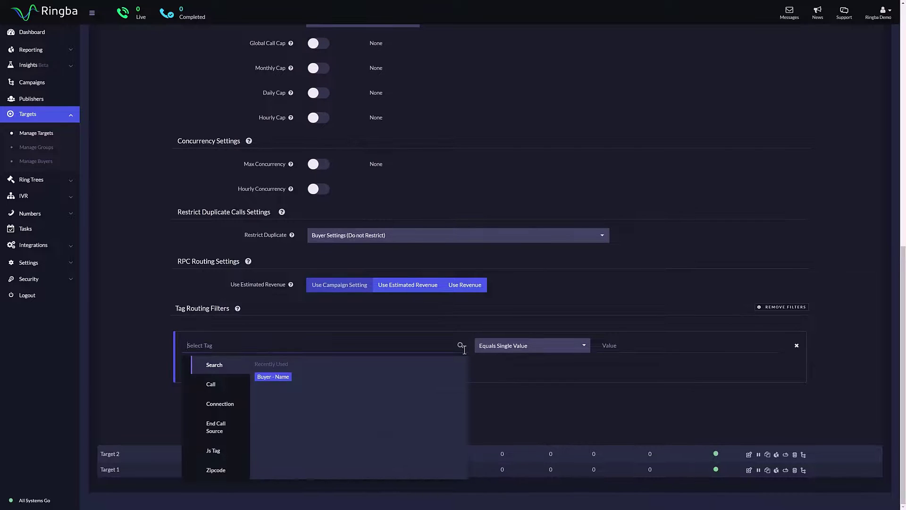
pyautogui.click(232, 407)
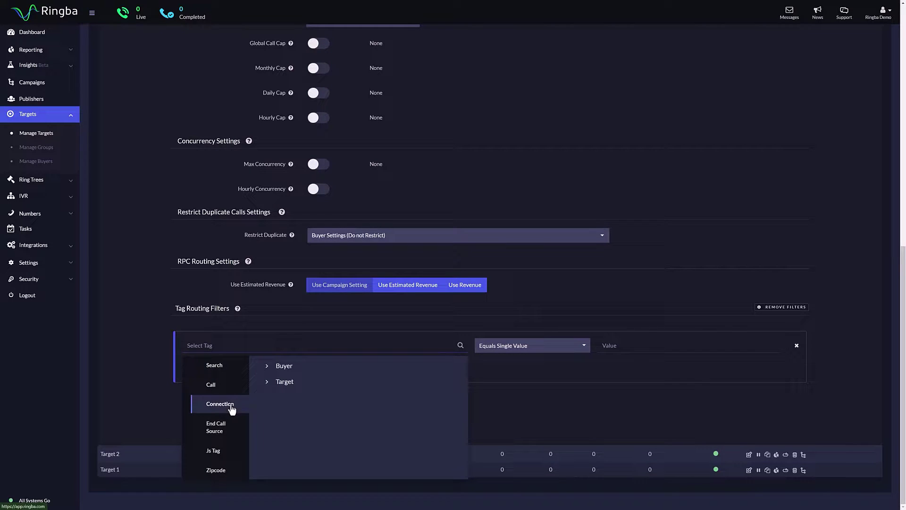
pyautogui.click(270, 367)
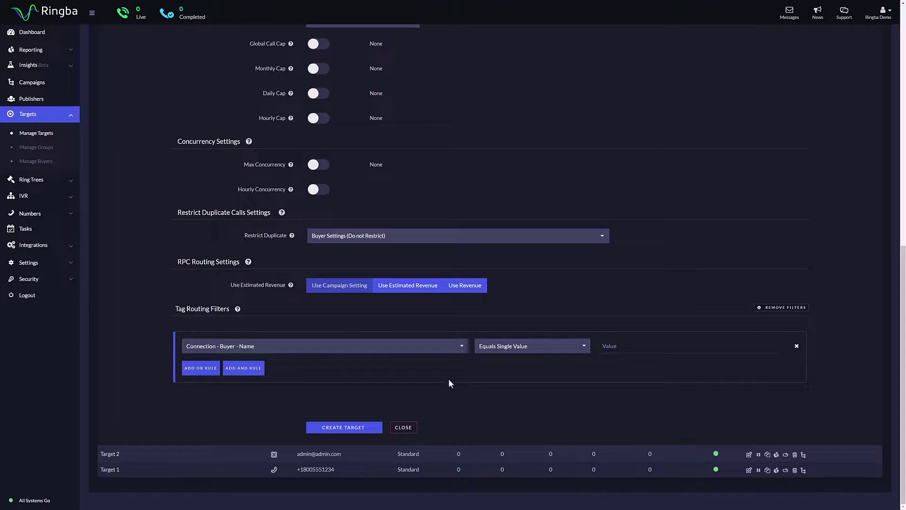
pyautogui.click(542, 349)
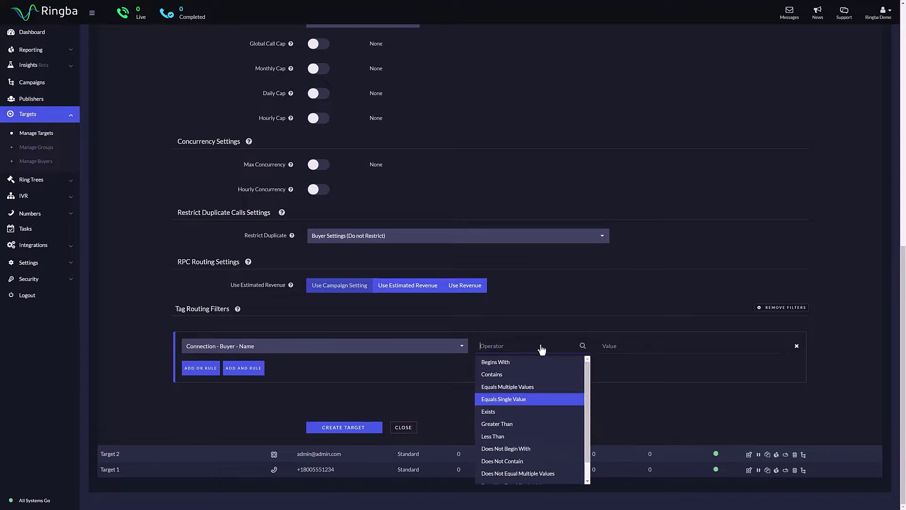
pyautogui.click(532, 375)
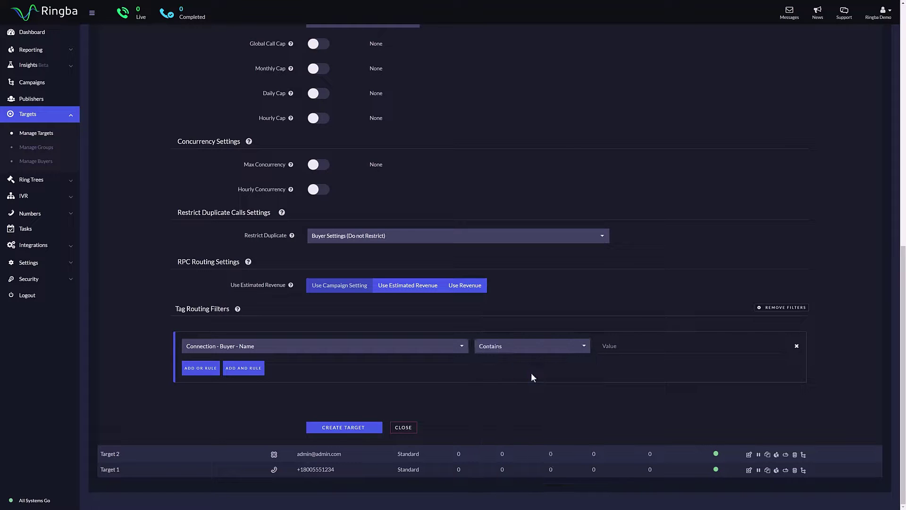
# Enter 'Ringba' as the filter value and create the target
pyautogui.write('Ringba')
pyautogui.click(200, 370)
pyautogui.click(796, 346)
pyautogui.click(344, 428)
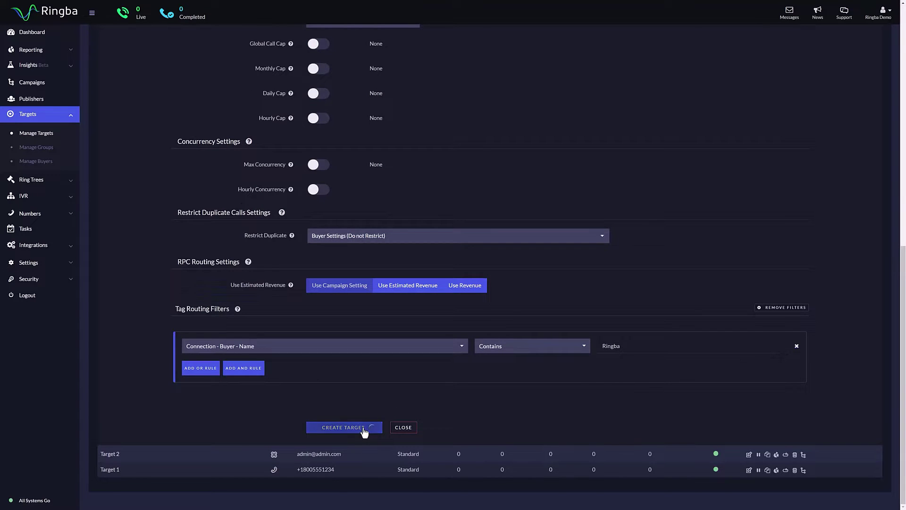